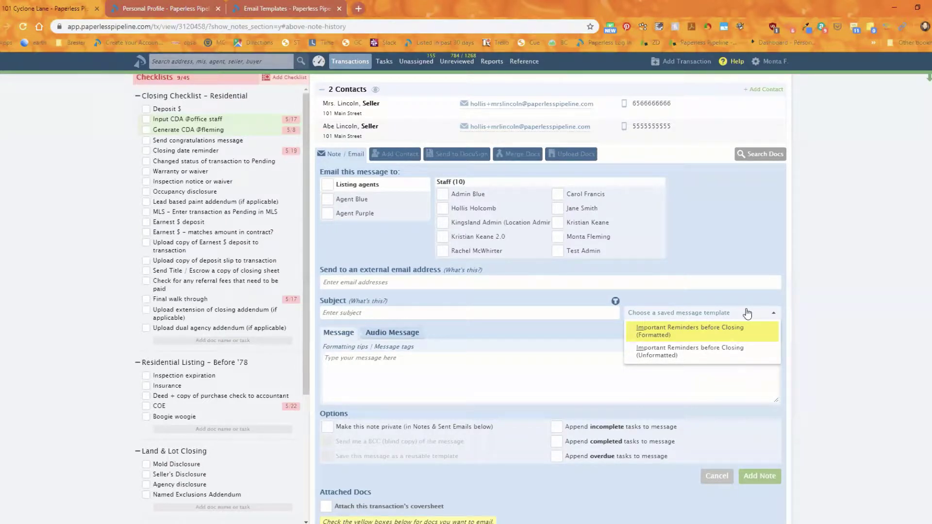
Step: Load the saved template "Important Reminders before Closing (Unformatted)" into the note and enlarge the message box to fit its full text
left_click(701, 354)
triple_click(785, 481)
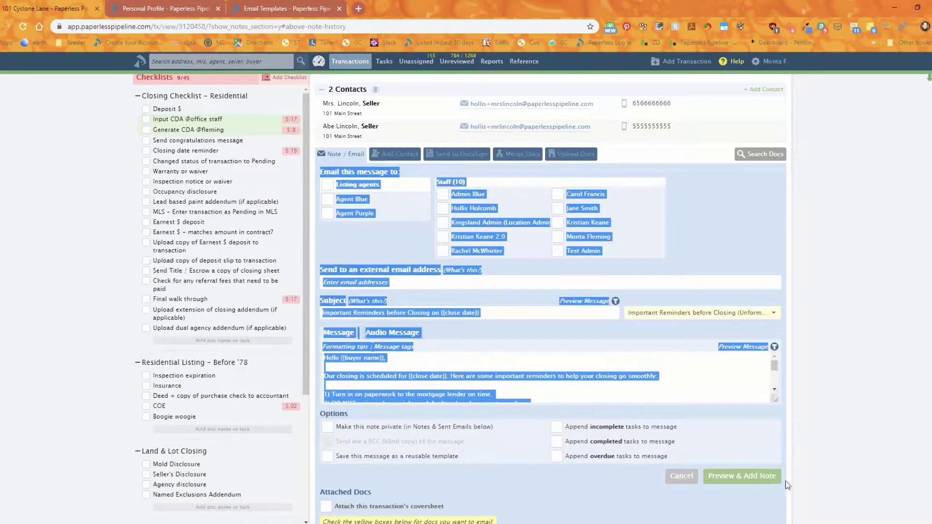
left_click(854, 389)
scroll(807, 263, "down", 3)
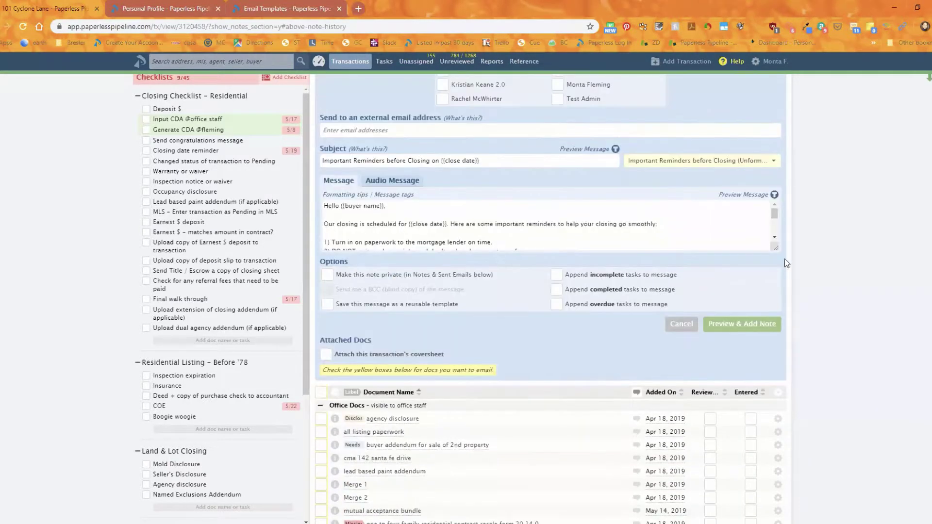
left_click_drag(773, 247, 775, 413)
left_click(615, 327)
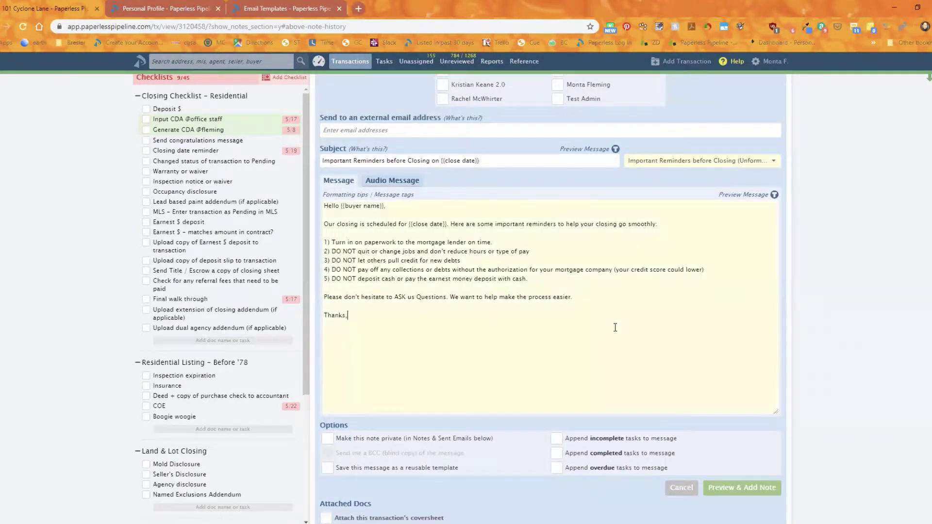
scroll(531, 353, "up", 1)
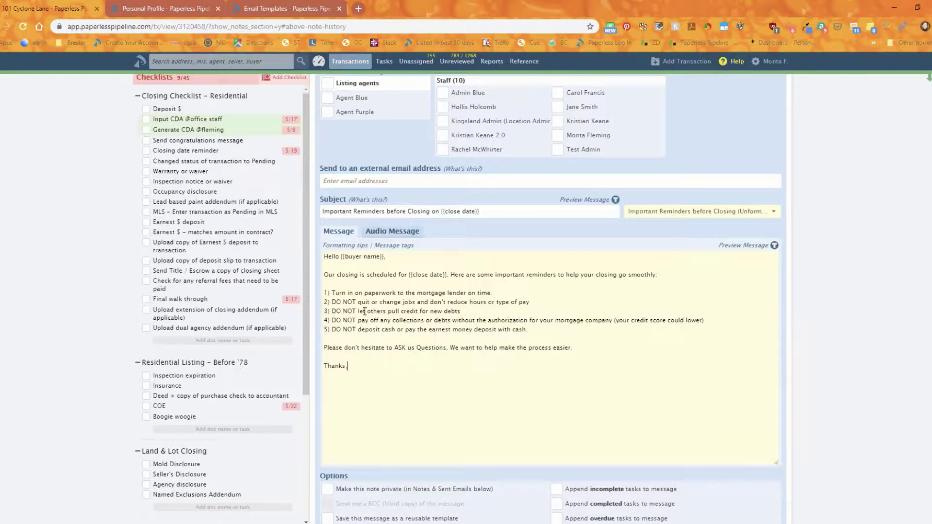
Step: Open the formatting tips article and examine the Markdown syntax for headers, lists, links, bold and italic against the unformatted message
left_click(344, 247)
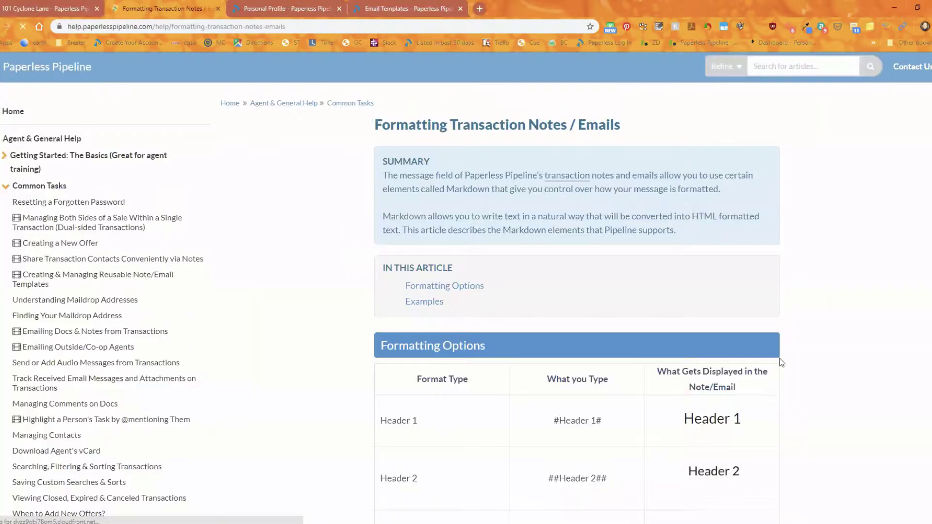
scroll(734, 367, "down", 3)
scroll(736, 367, "down", 3)
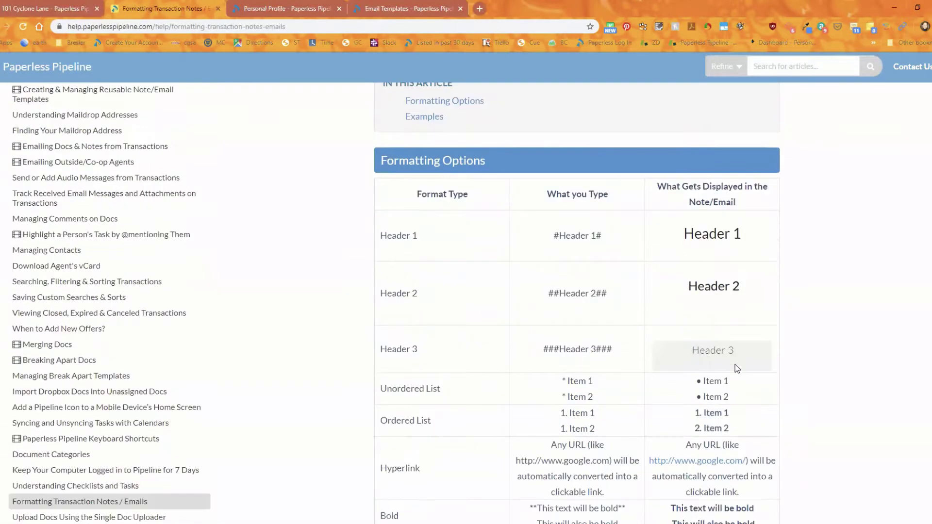
scroll(734, 365, "down", 1)
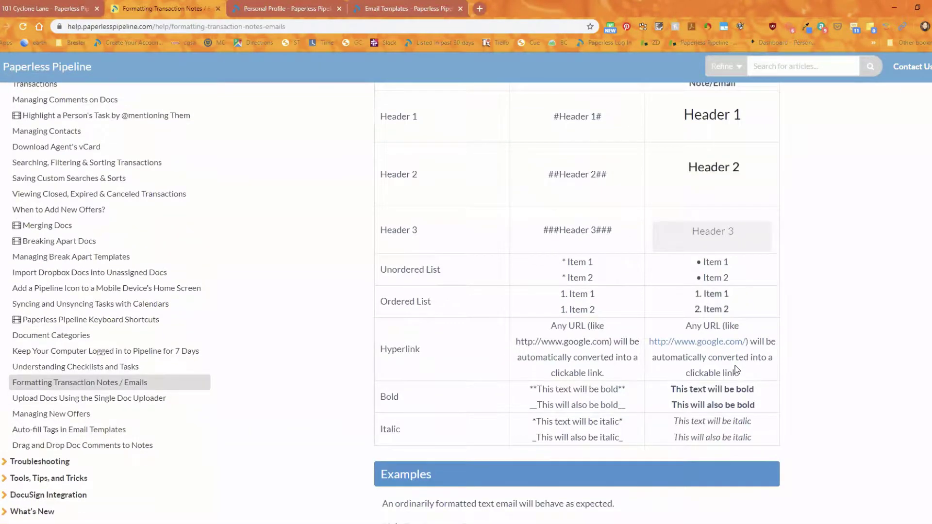
scroll(734, 365, "up", 2)
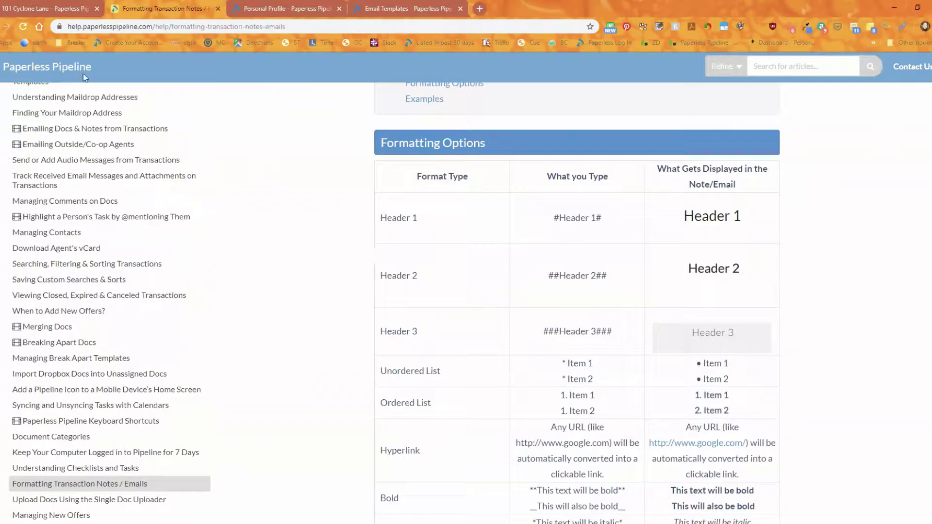
left_click(44, 10)
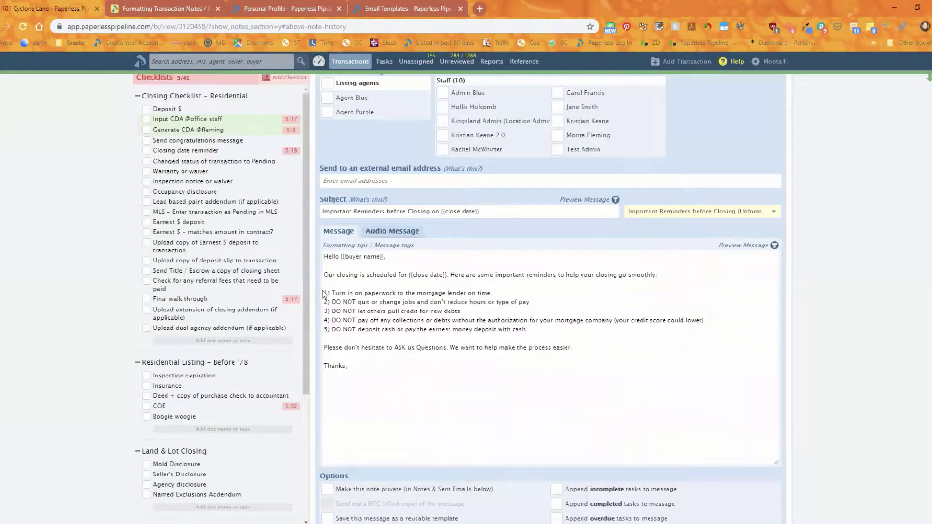
left_click(150, 9)
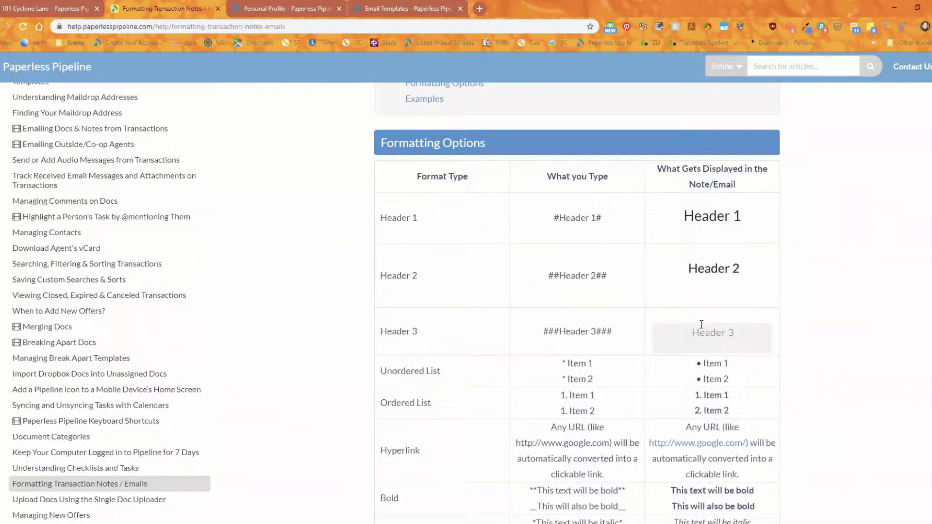
scroll(701, 324, "down", 2)
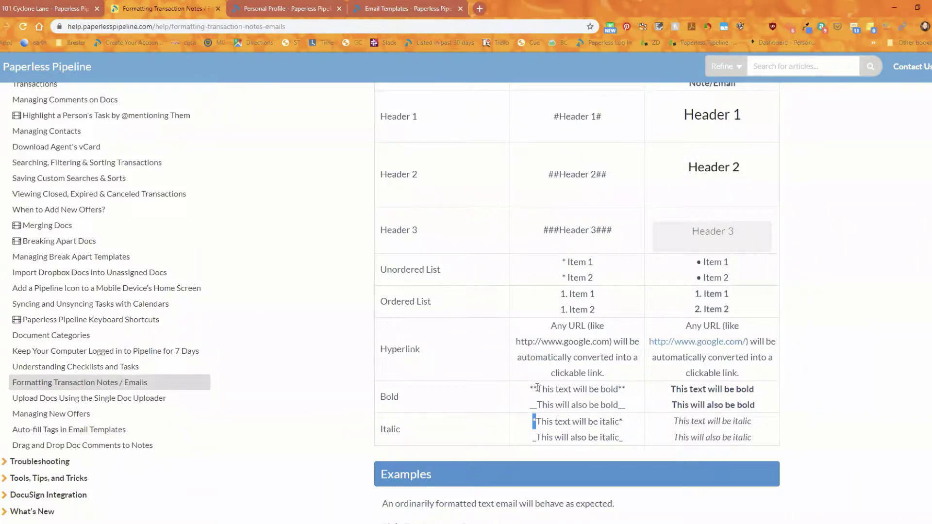
left_click_drag(537, 388, 529, 389)
left_click(546, 416)
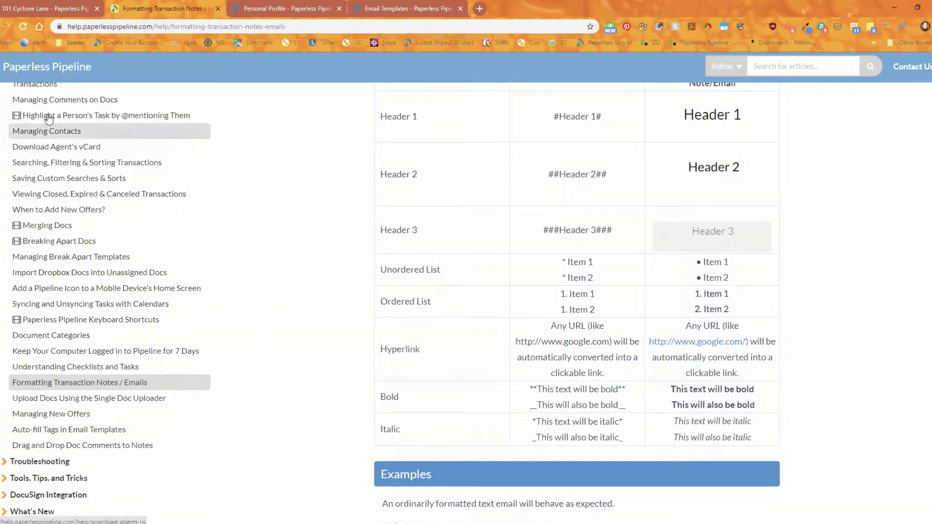
Step: Return to the transaction's note and insert two blank lines after the first numbered reminder in the message
left_click(71, 15)
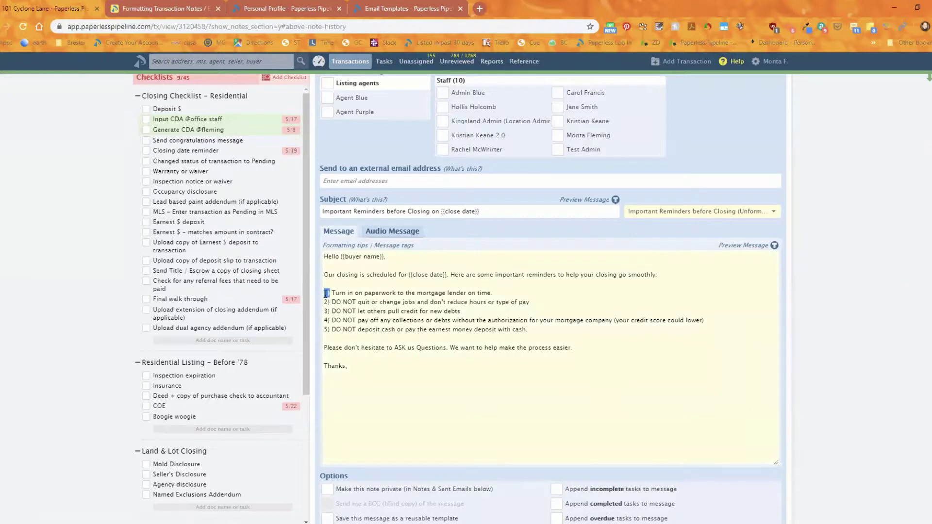
left_click_drag(328, 293, 331, 293)
left_click_drag(355, 301, 332, 311)
left_click(503, 293)
key("Return")
key("Return")
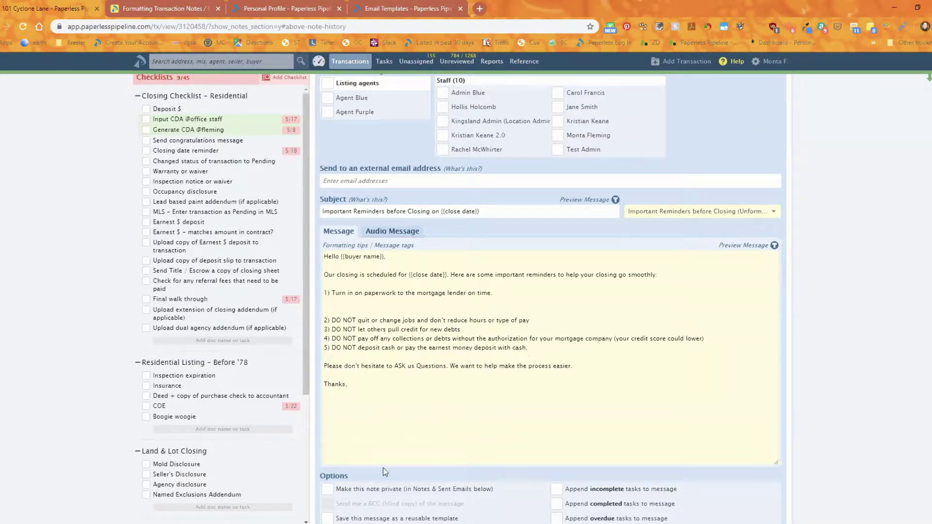
double_click(333, 293)
Step: Replace the message with the saved template "Important Reminders before Closing (Formatted)"
left_click(728, 215)
type("im")
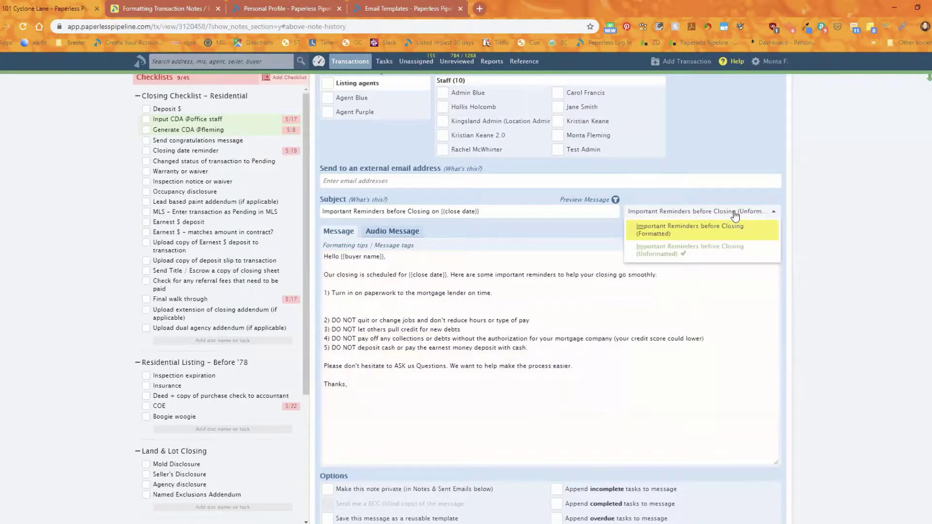
left_click(657, 230)
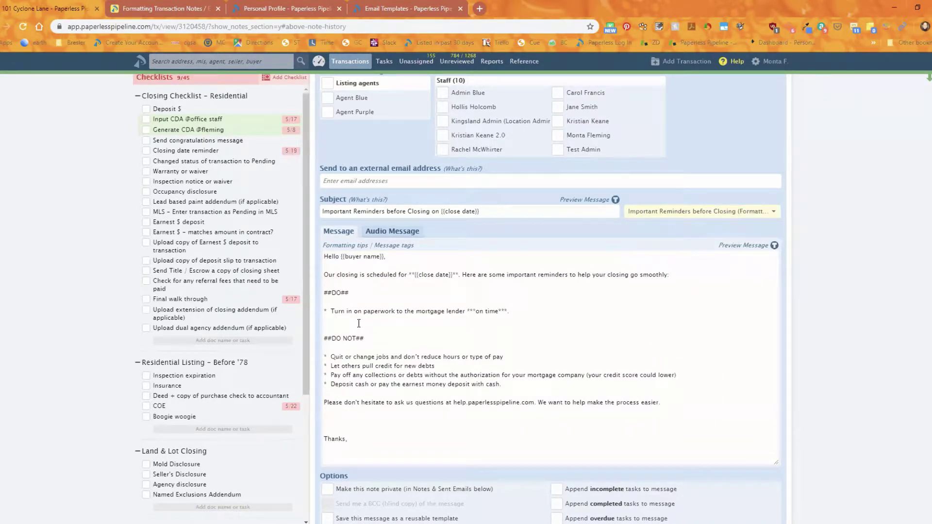
Step: Examine the header and bold markers in the formatted message and compare them with the help article's formatting table
left_click_drag(350, 293, 323, 293)
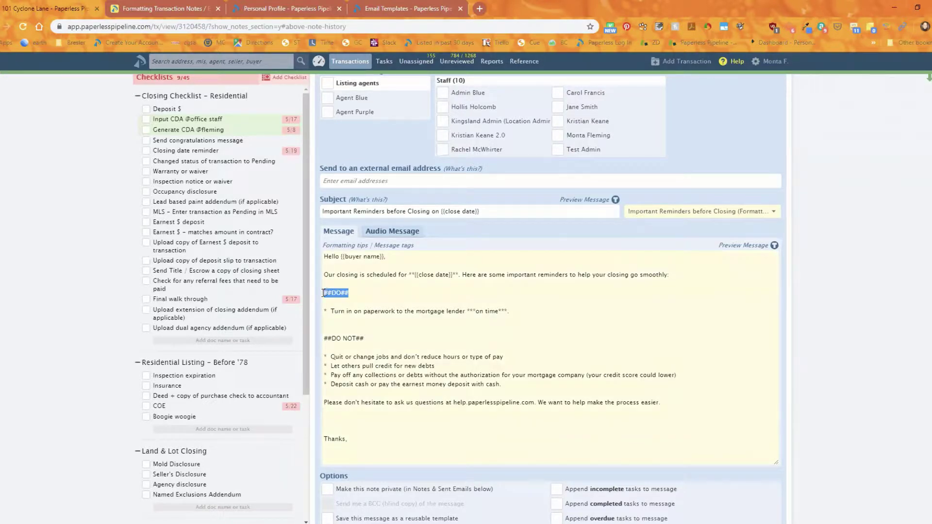
left_click_drag(364, 337, 320, 346)
double_click(330, 339)
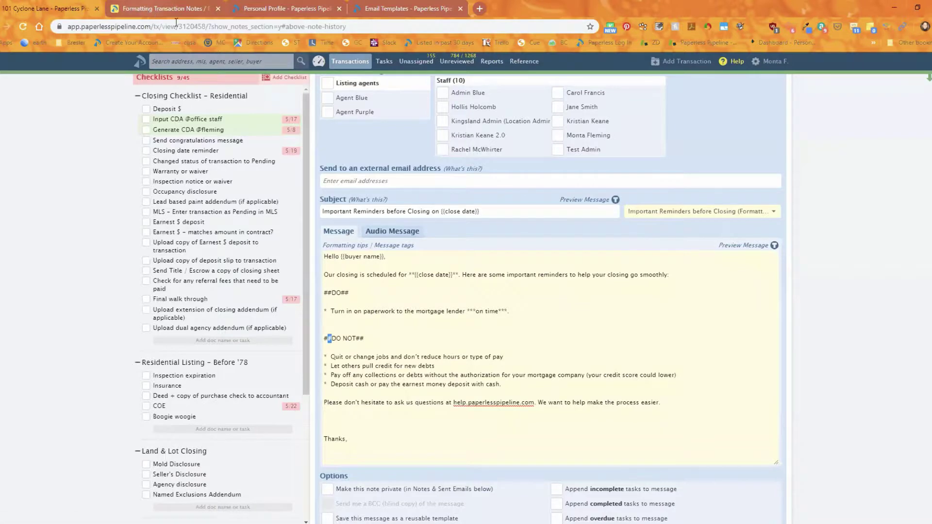
left_click(150, 9)
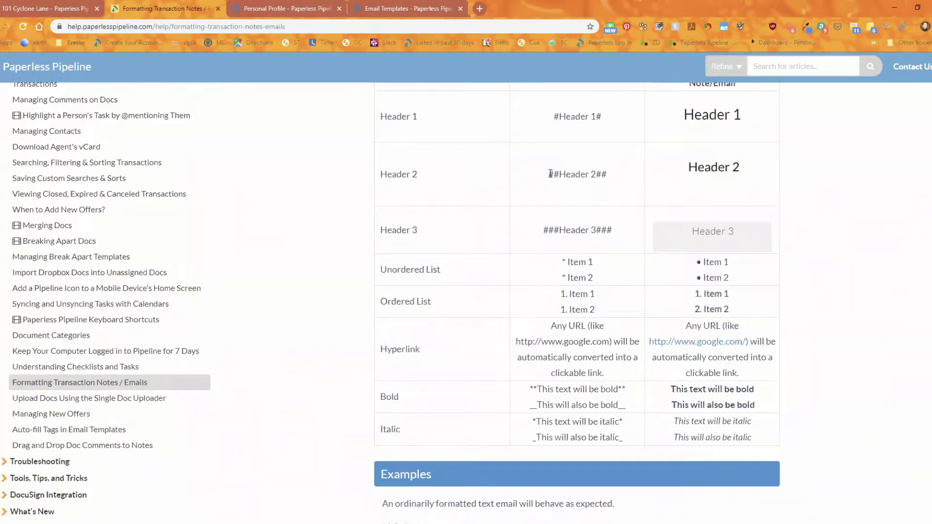
left_click(55, 9)
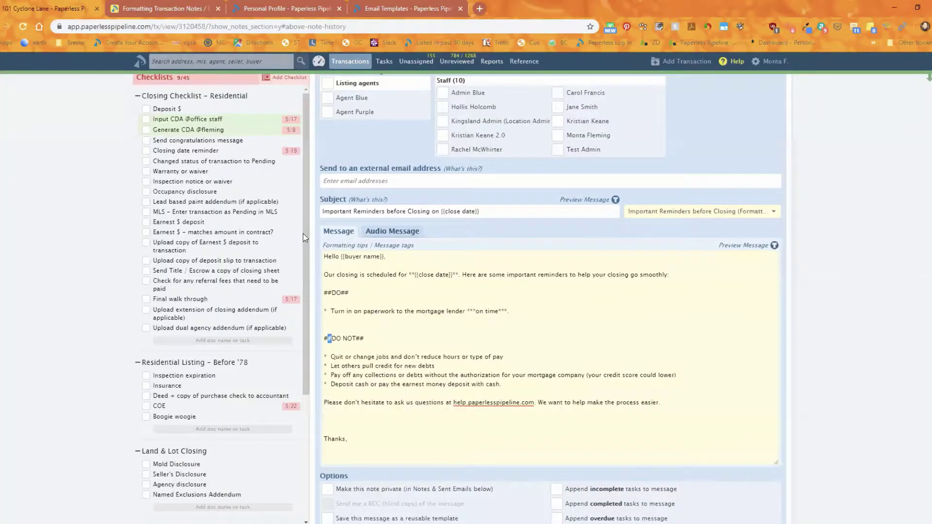
left_click(364, 345)
double_click(410, 275)
left_click(122, 8)
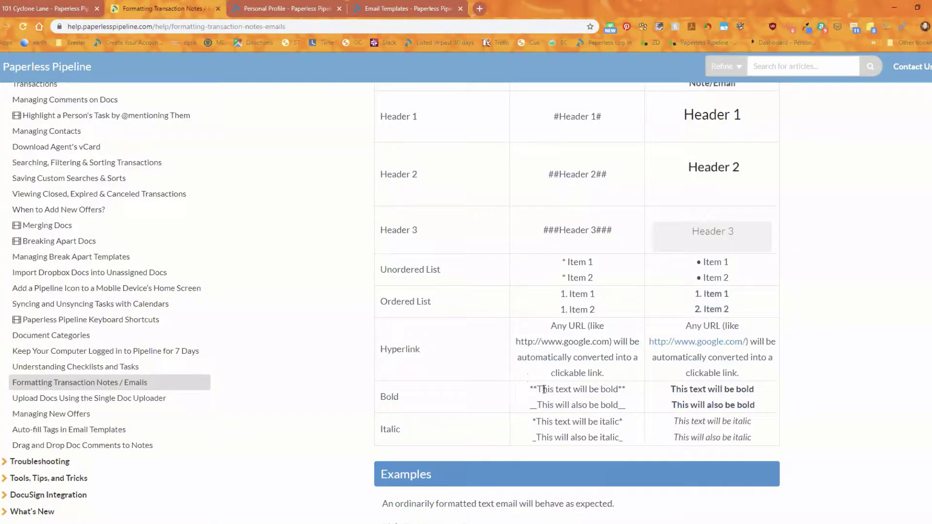
left_click(19, 10)
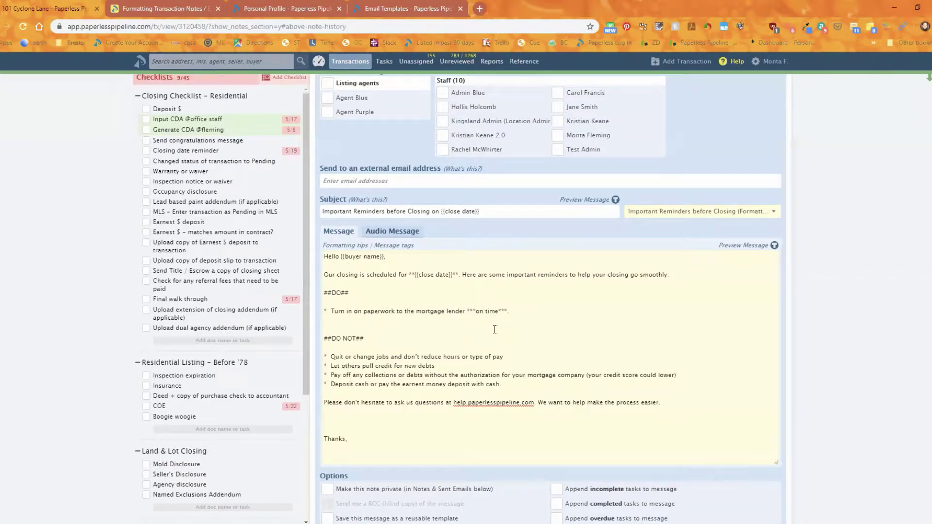
Step: Preview the formatted message with its tags substituted and add it as a note to the transaction
scroll(518, 413, "down", 3)
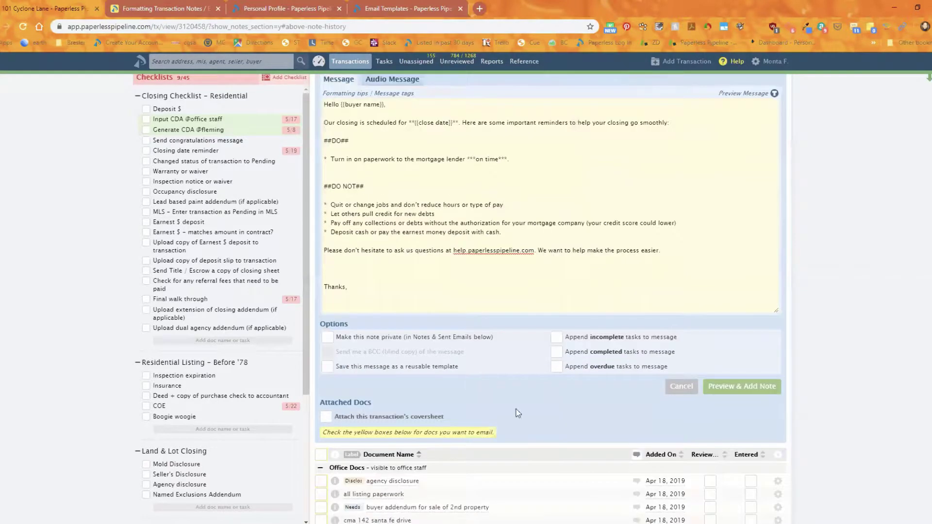
left_click(748, 389)
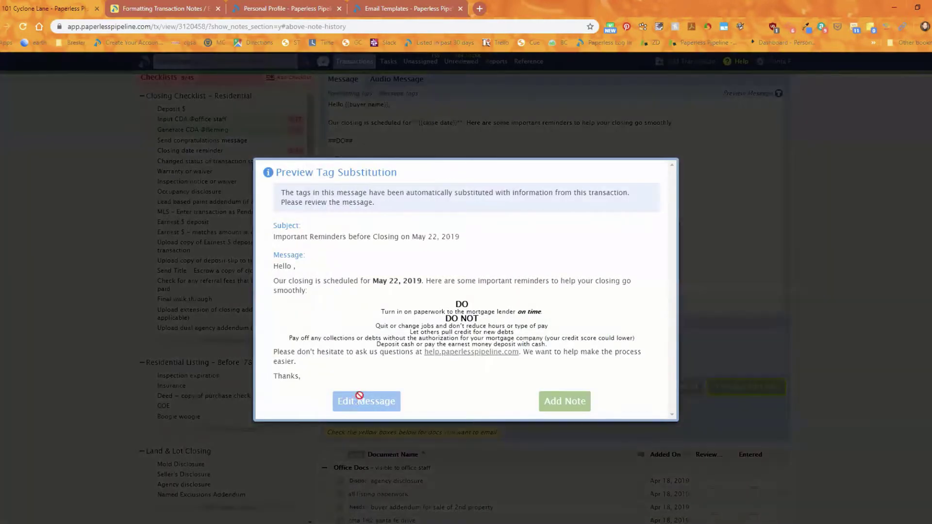
left_click(360, 398)
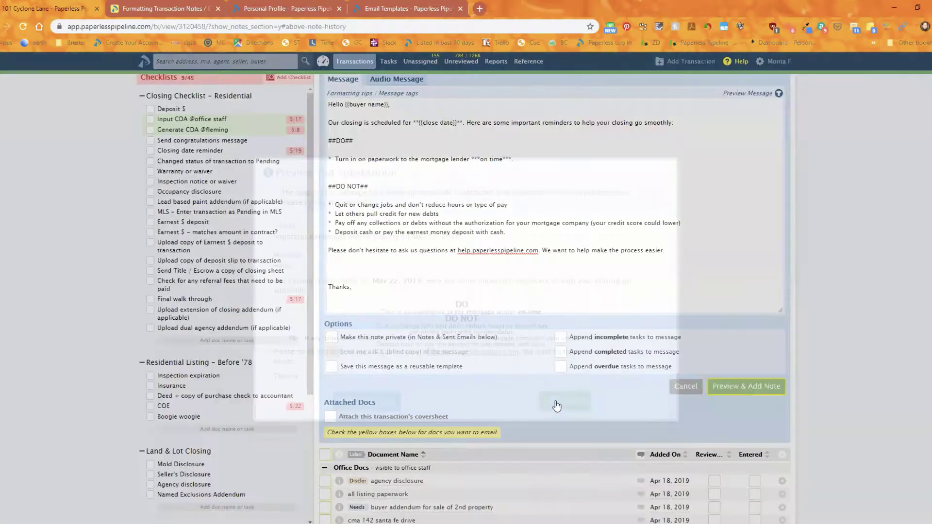
left_click(556, 403)
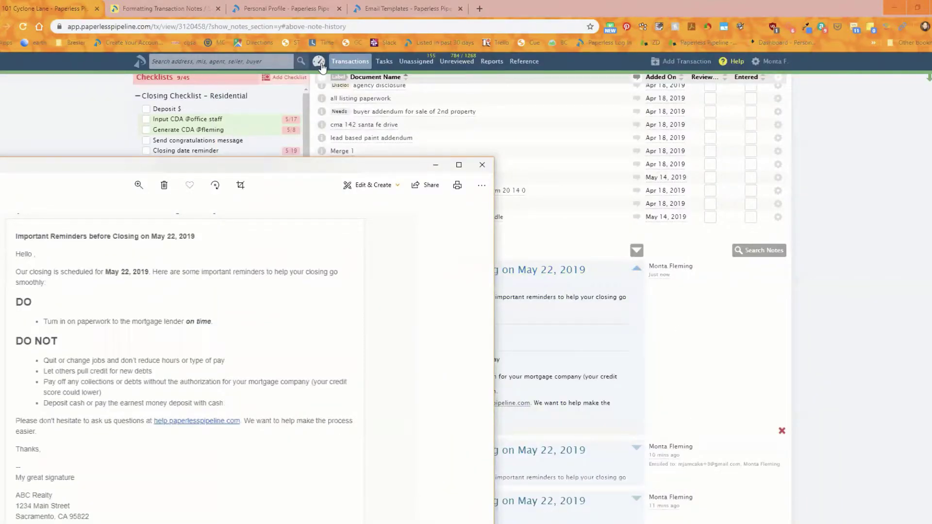
Step: Review the Formatting Options table in the help article again and return to the transaction
left_click(163, 11)
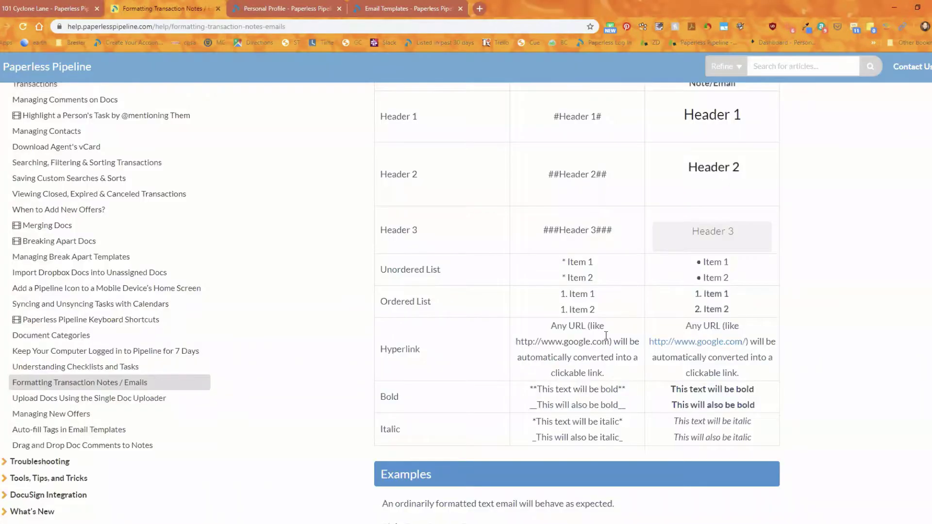
scroll(605, 336, "up", 2)
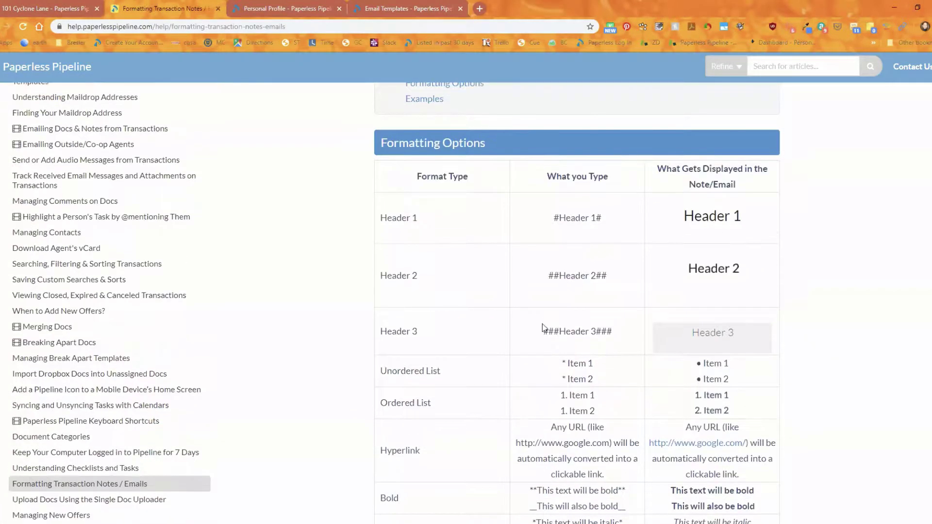
left_click(52, 11)
Step: Start a new note on the transaction and load the "Important Reminders before Closing (Formatted)" template into it
scroll(505, 427, "up", 2)
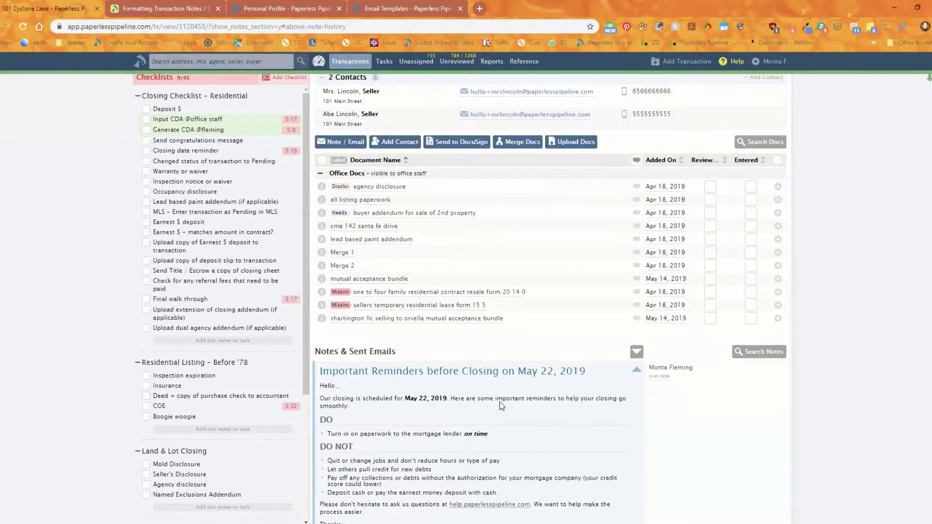
scroll(490, 400, "up", 1)
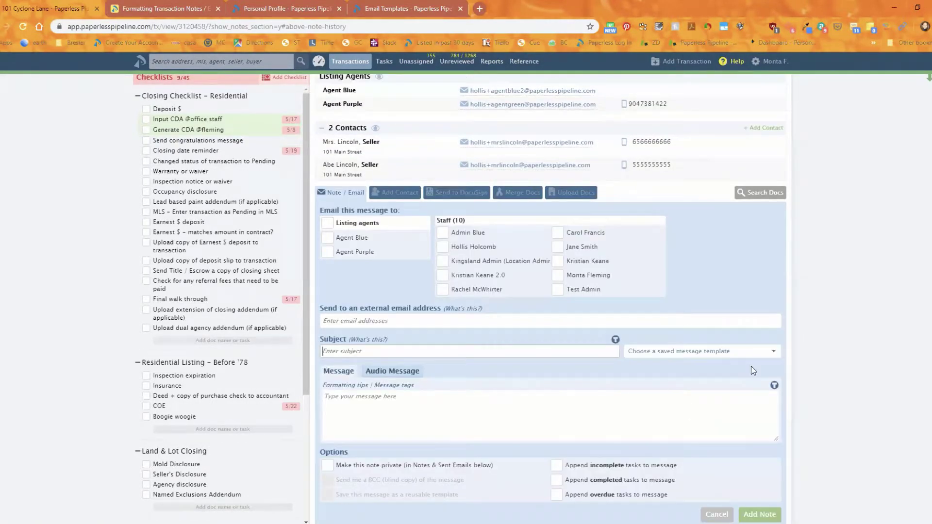
scroll(462, 454, "down", 1)
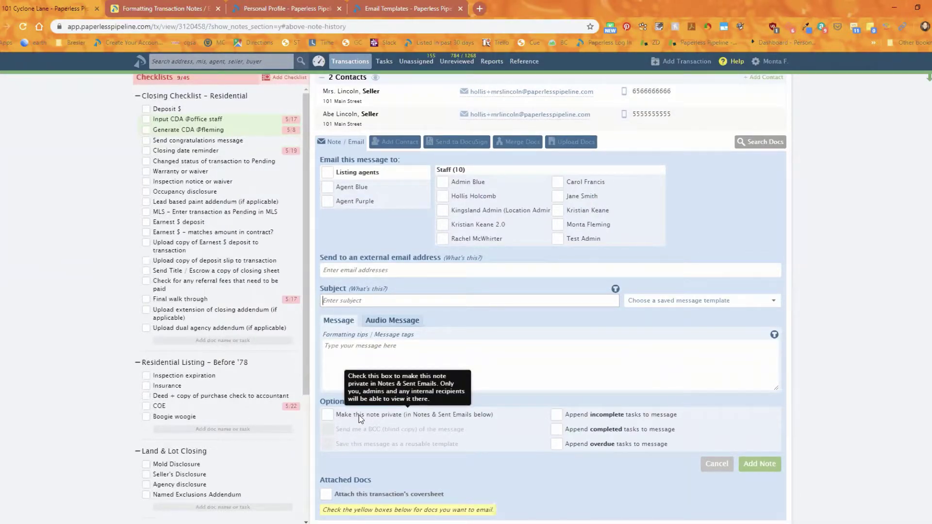
left_click(725, 301)
type("important")
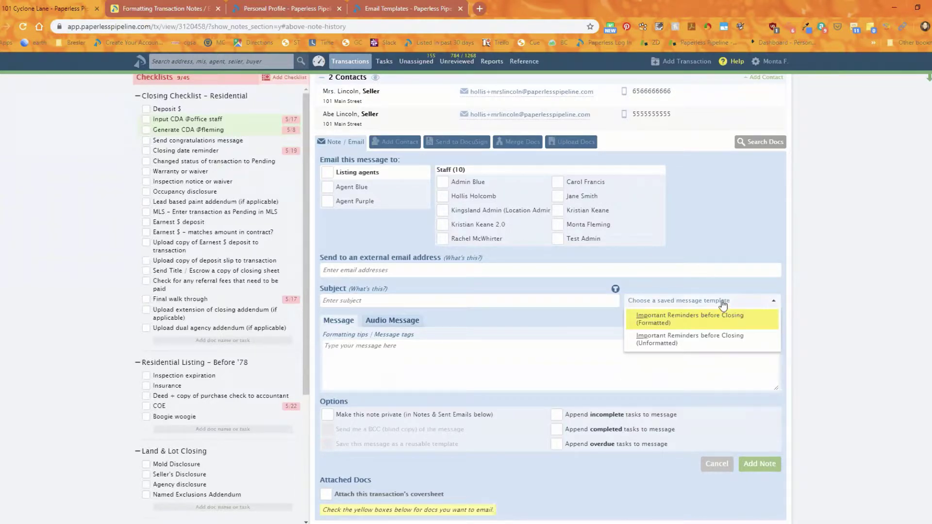
left_click(709, 322)
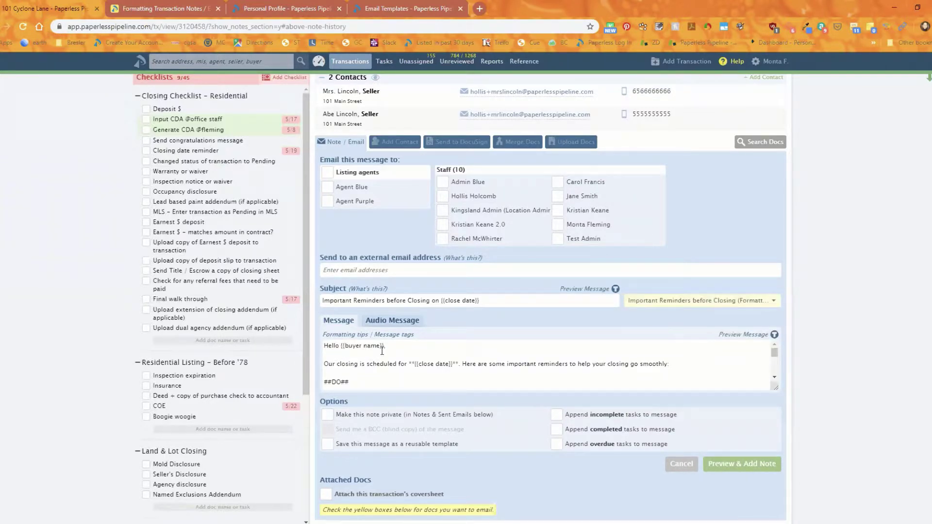
Step: Enlarge the new note's message box to show the formatted reminders from the greeting through the closing paragraph
left_click_drag(382, 347, 376, 345)
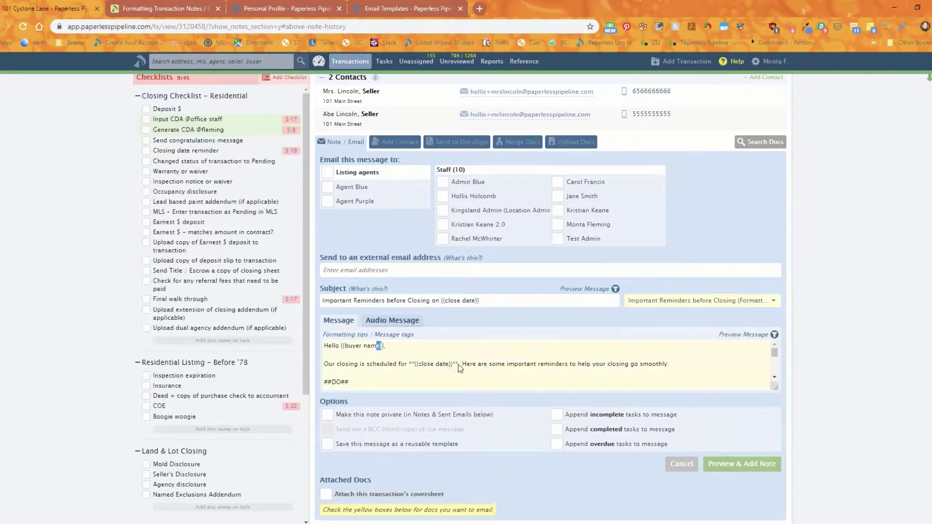
left_click_drag(773, 384, 775, 520)
scroll(774, 440, "down", 1)
scroll(774, 441, "down", 1)
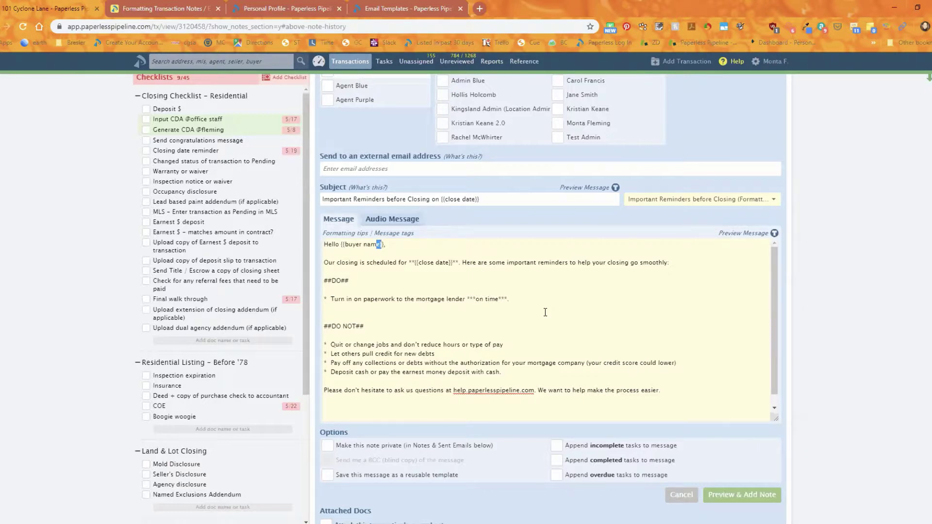
Step: Preview the reminder message with its tags substituted, close the preview, and highlight the bolded close date tag in the message
left_click(748, 234)
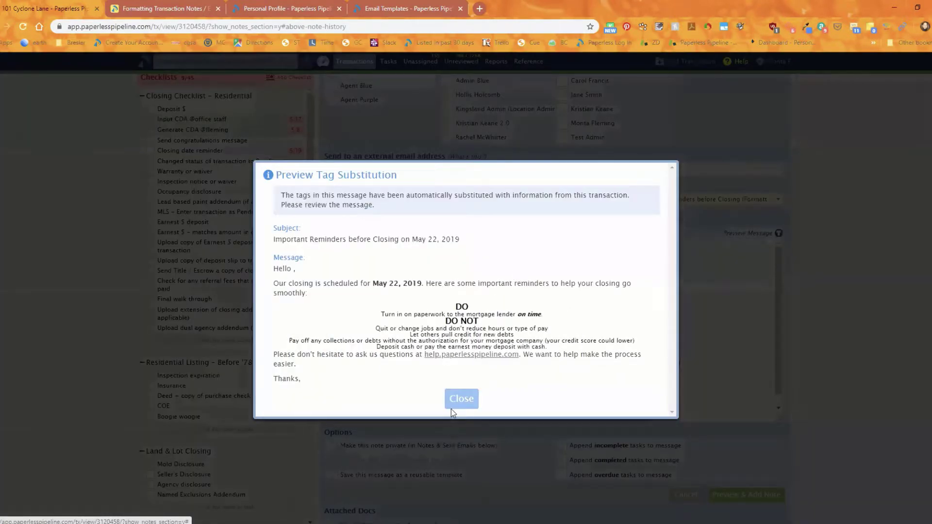
left_click(453, 403)
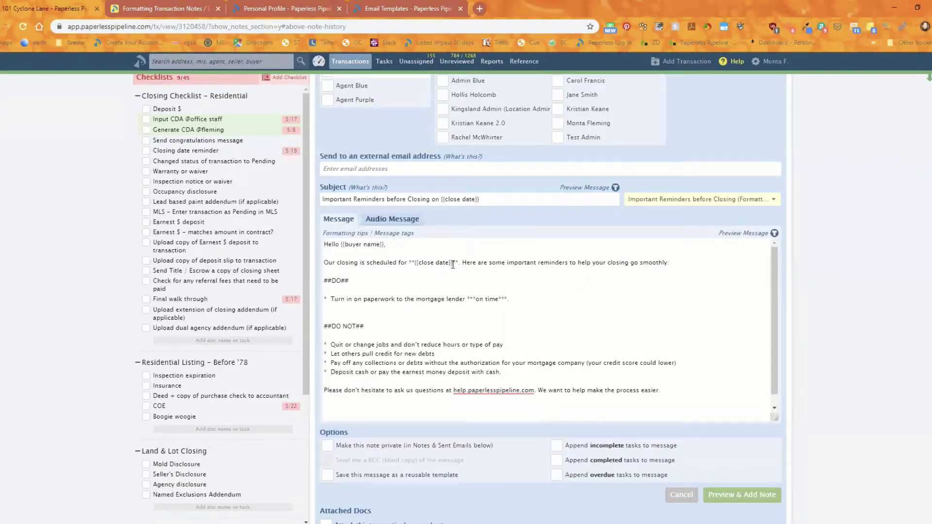
left_click_drag(452, 265, 413, 262)
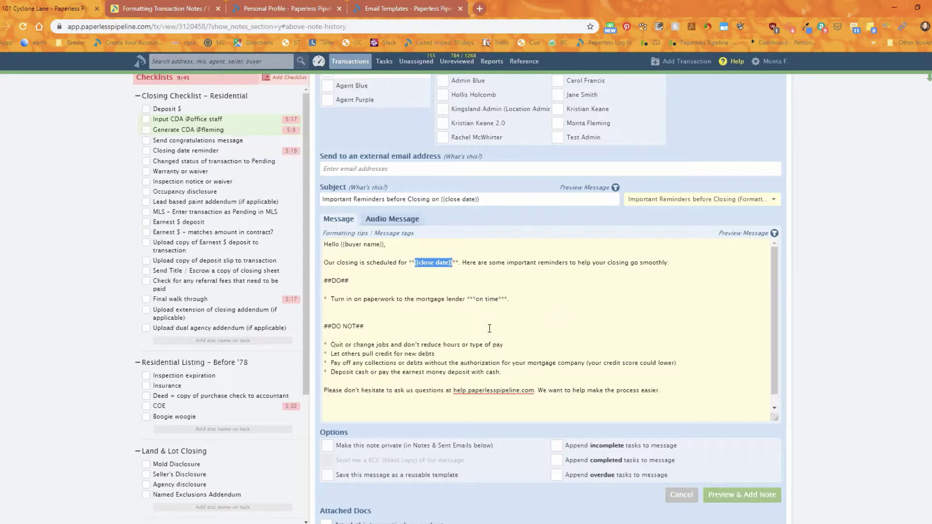
Step: Check the transaction's listing agents and contacts, and highlight the help.paperlesspipeline.com link in the message's closing paragraph
scroll(332, 262, "up", 3)
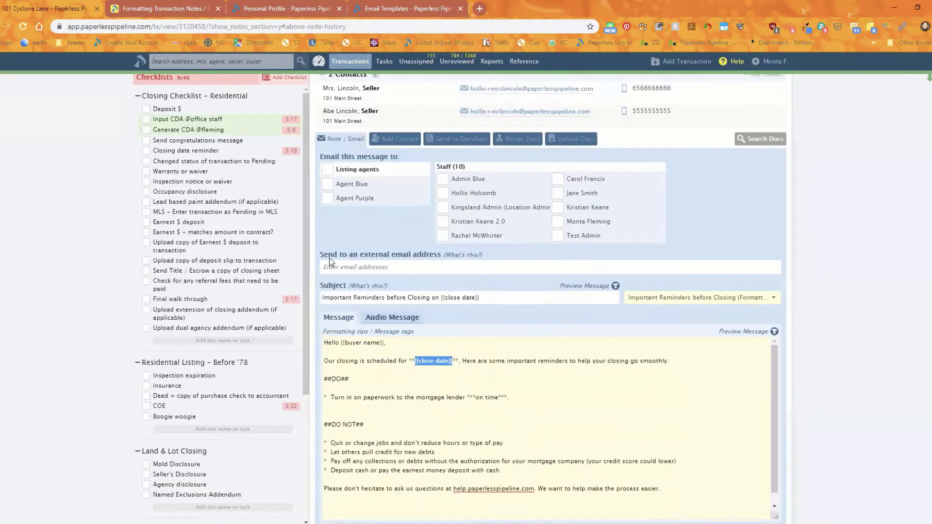
scroll(558, 456, "up", 4)
scroll(537, 447, "down", 3)
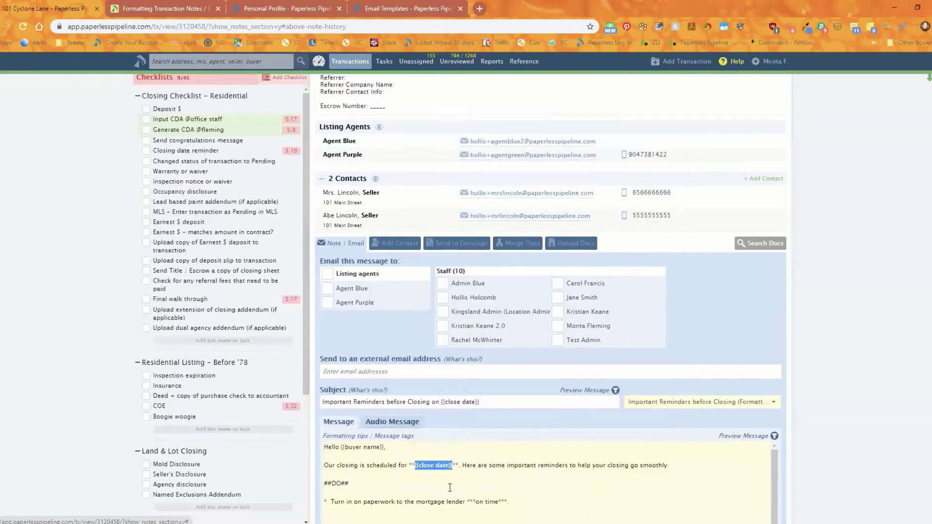
scroll(518, 471, "down", 3)
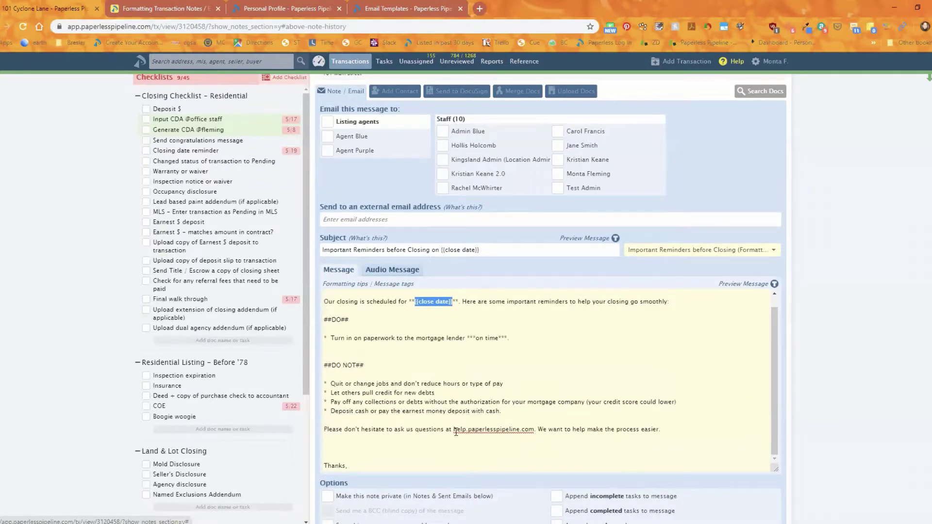
left_click(454, 429)
double_click(506, 429)
Step: View the label choices for the agency disclosure document in Office Docs and close them without replacing the label
scroll(209, 280, "up", 6)
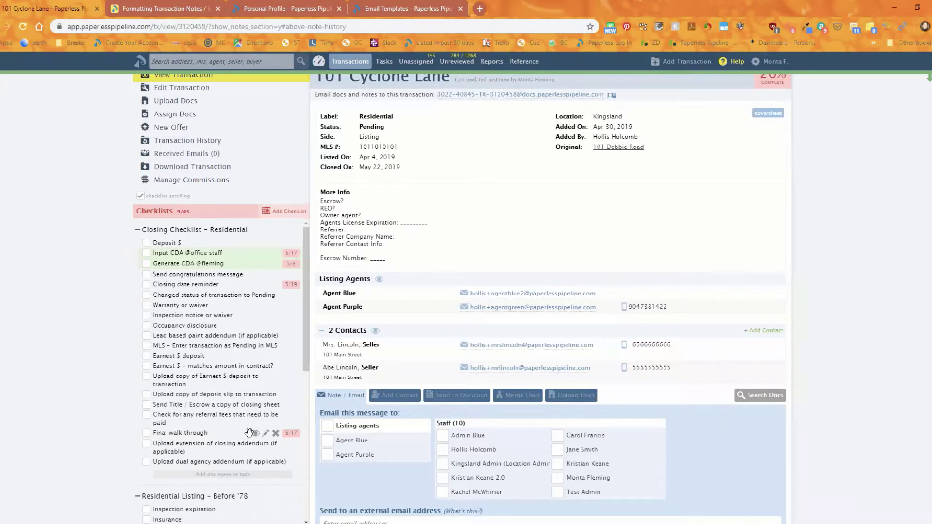
scroll(430, 450, "up", 1)
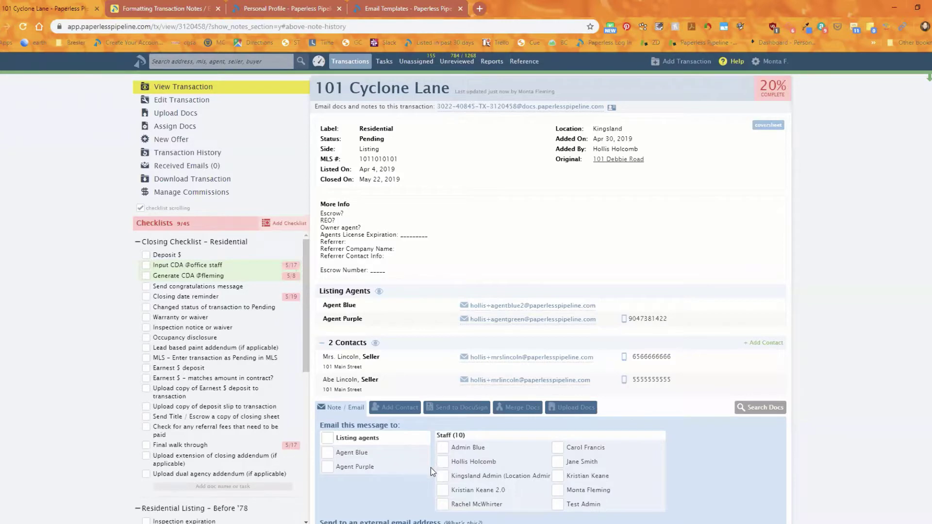
scroll(430, 467, "down", 3)
scroll(441, 464, "down", 4)
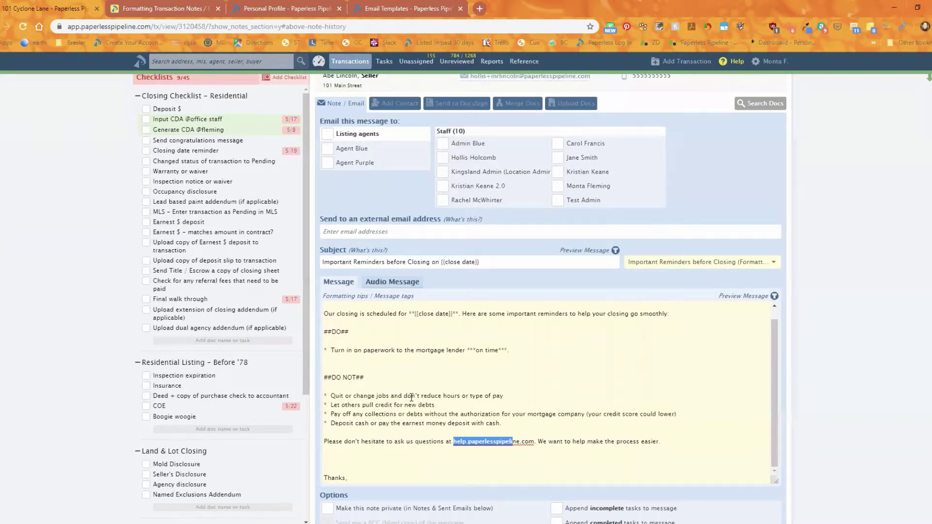
scroll(531, 367, "down", 3)
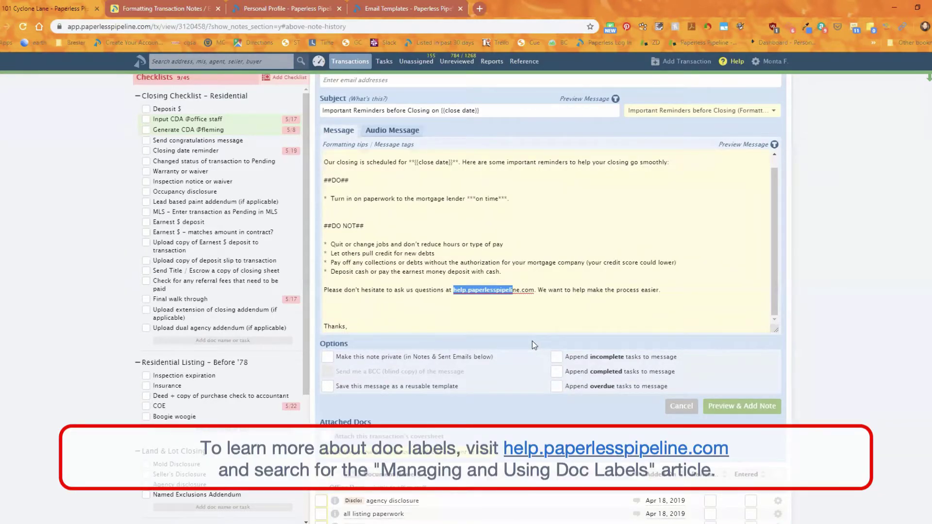
scroll(531, 341, "down", 3)
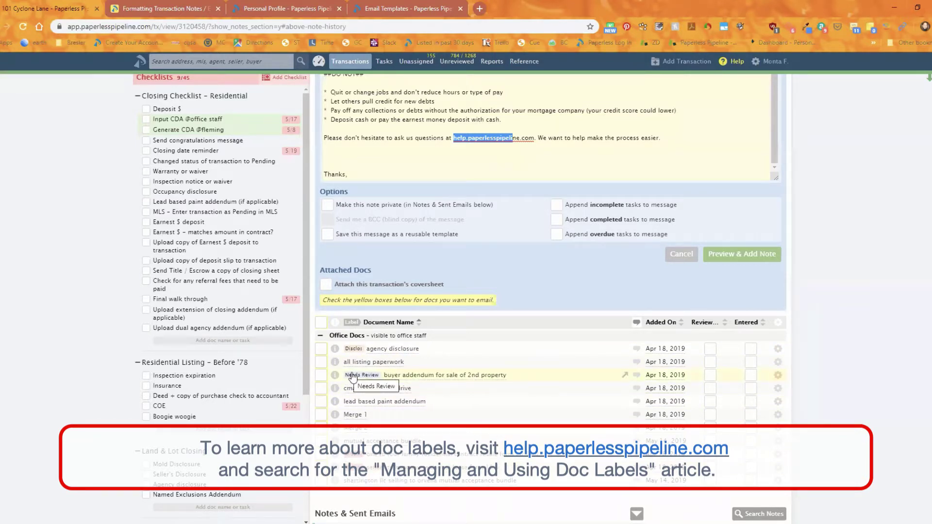
left_click(357, 349)
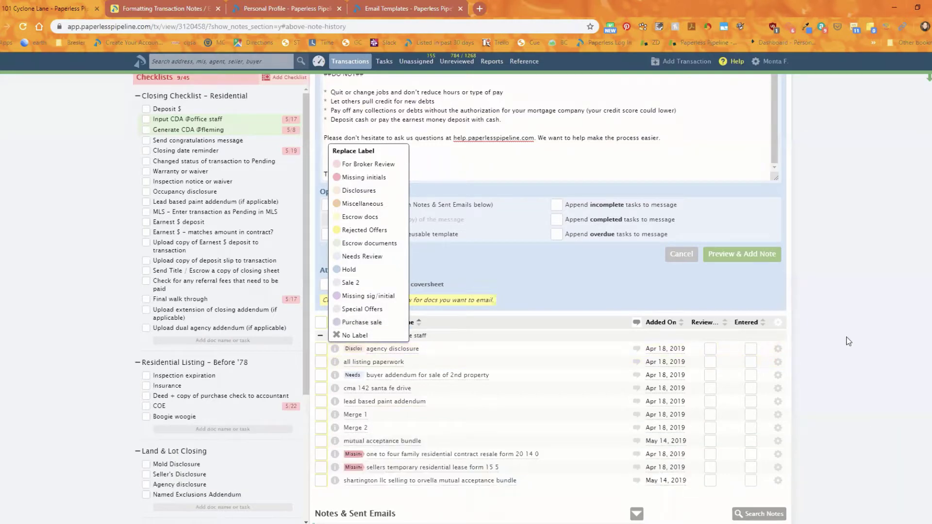
left_click(829, 340)
scroll(861, 345, "up", 3)
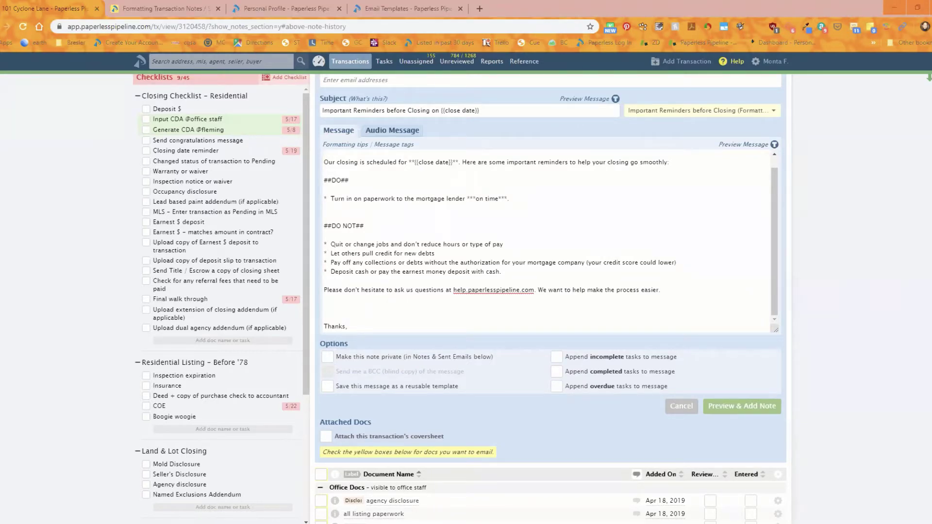
scroll(253, 216, "up", 5)
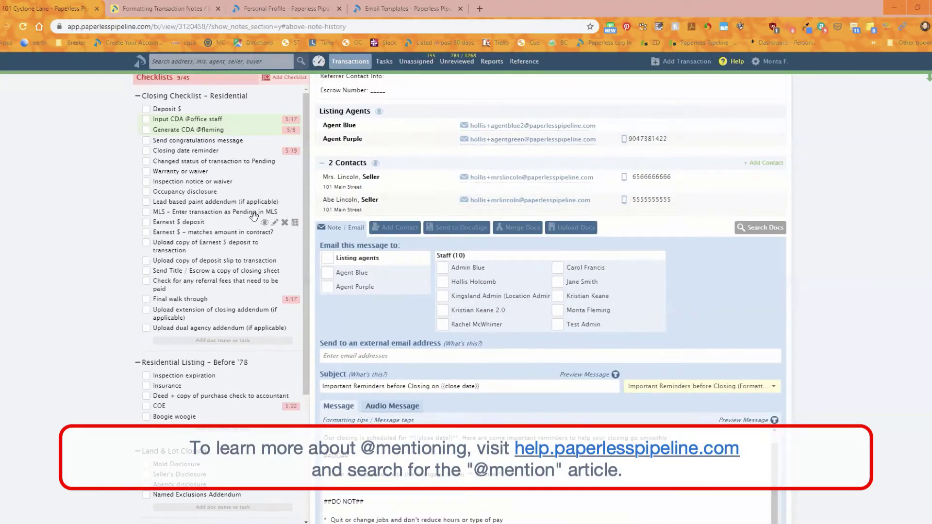
scroll(253, 216, "up", 4)
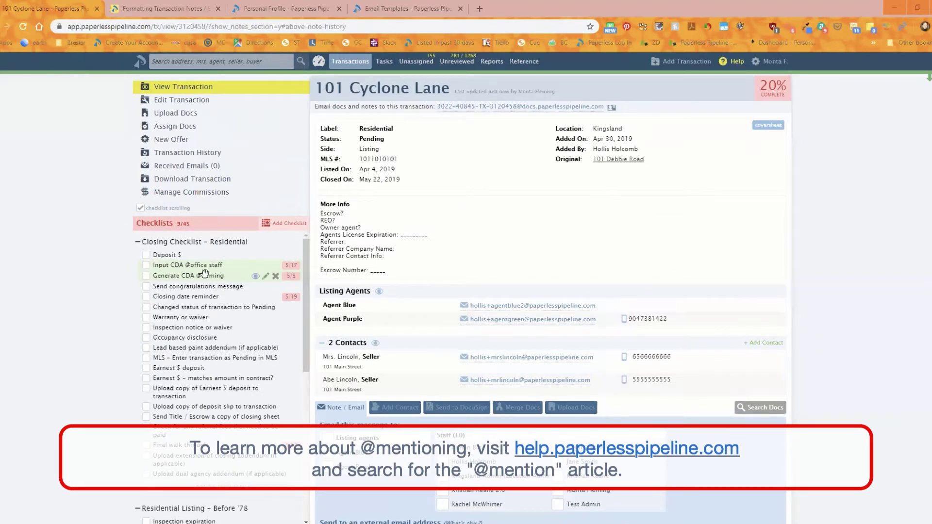